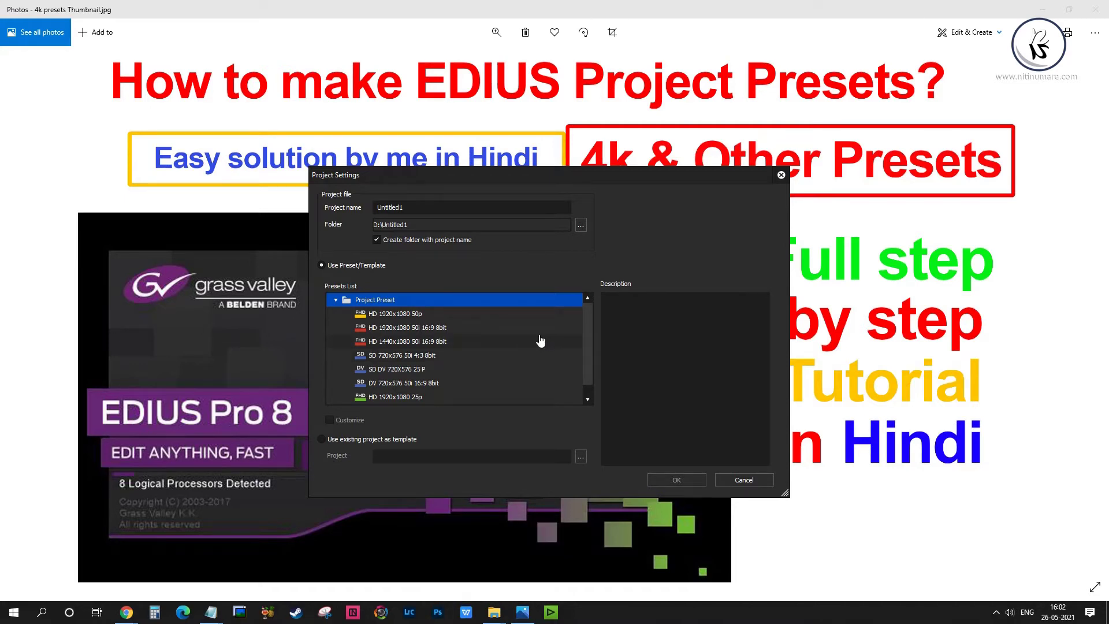
- Check the video and audio details of clip IMG_4862.MOV from the 100EOS5D folder in its file properties
{"action": "left_click", "coordinate": [494, 613]}
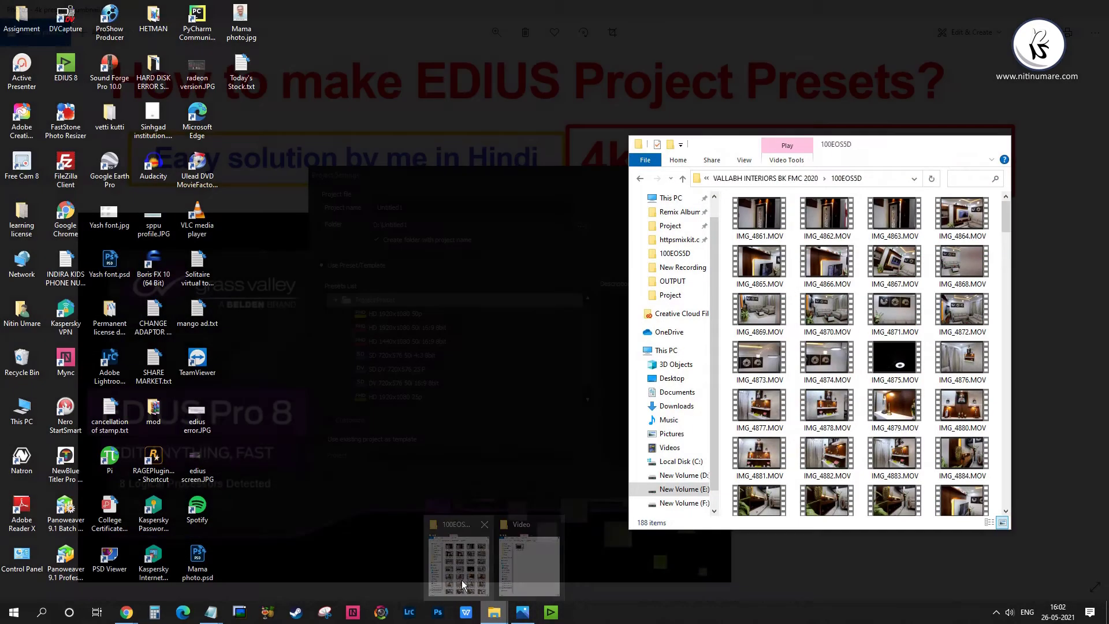
{"action": "left_click", "coordinate": [462, 584]}
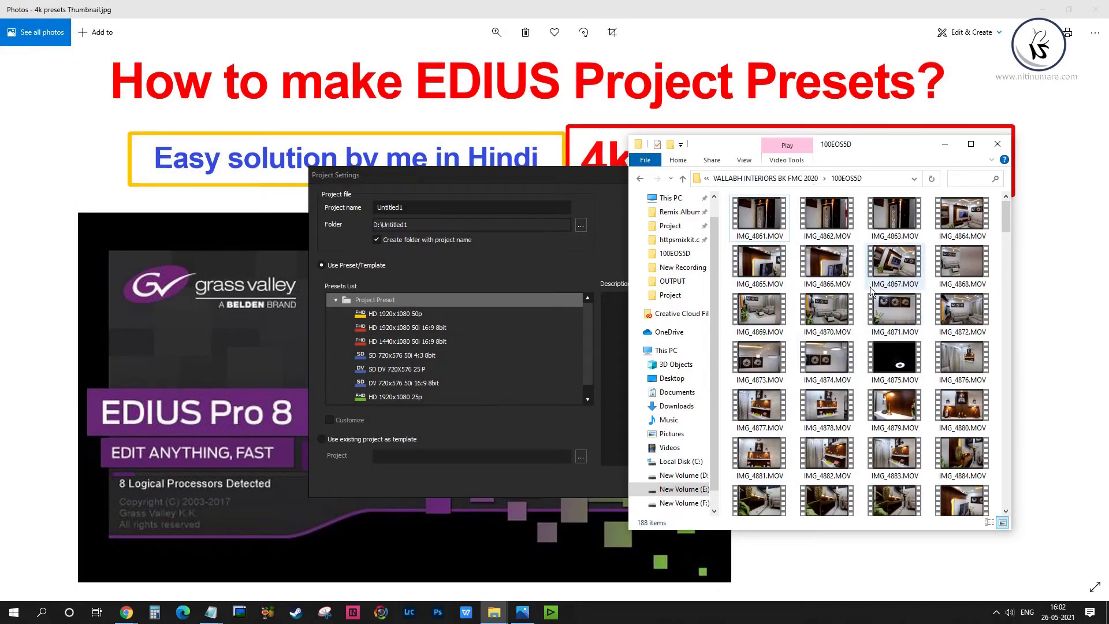
{"action": "left_click", "coordinate": [824, 222]}
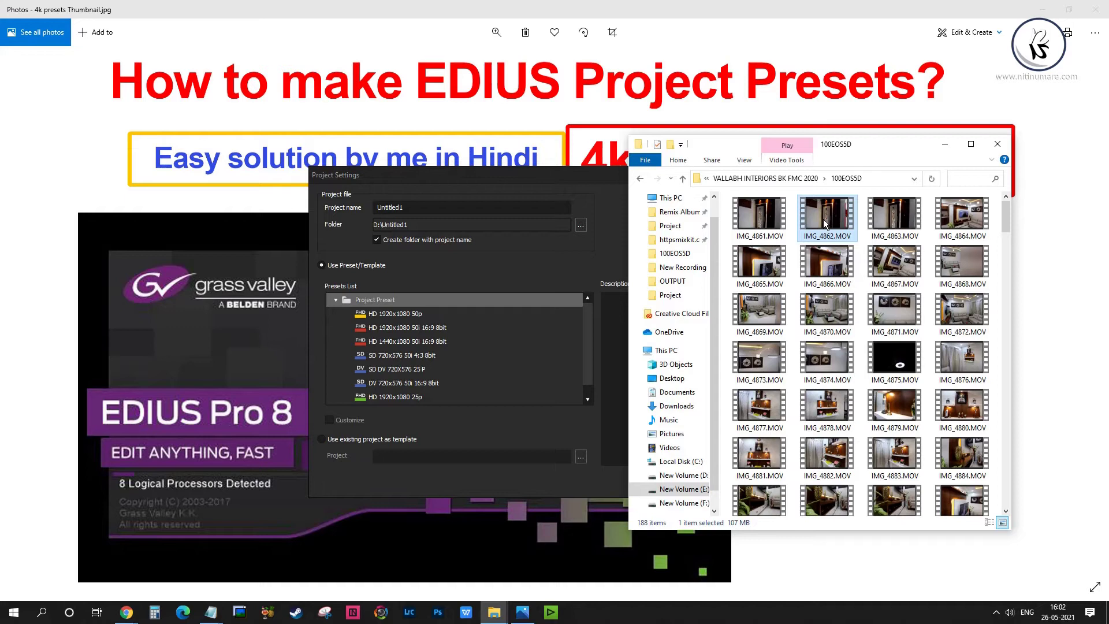
{"action": "right_click", "coordinate": [823, 219]}
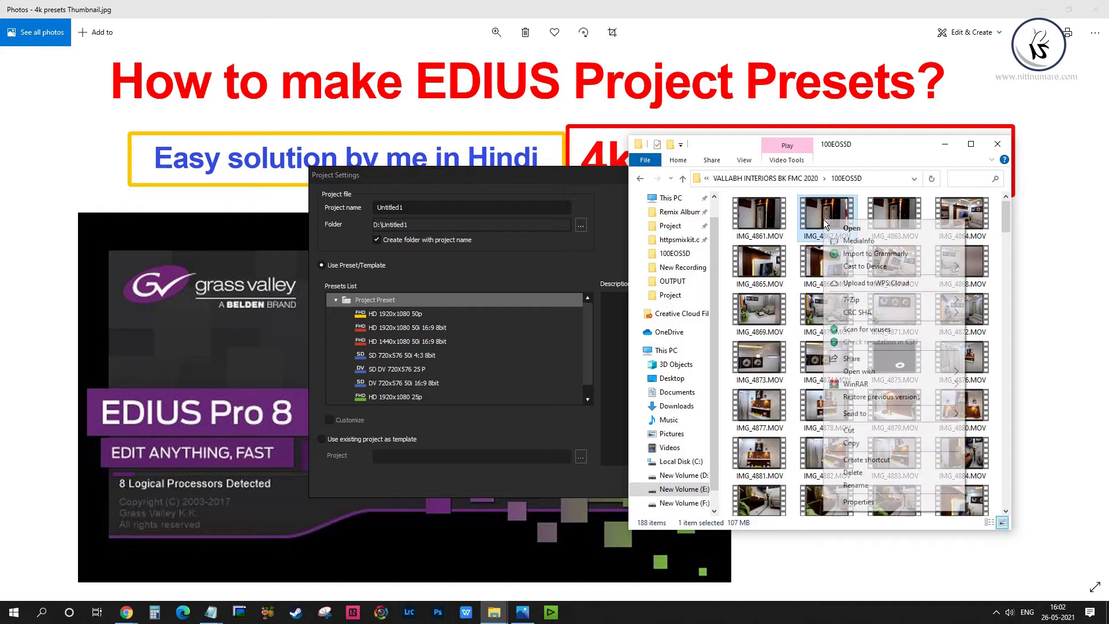
{"action": "left_click", "coordinate": [863, 501]}
{"action": "left_click_drag", "start_coordinate": [965, 231], "coordinate": [584, 254]}
{"action": "left_click", "coordinate": [522, 272]}
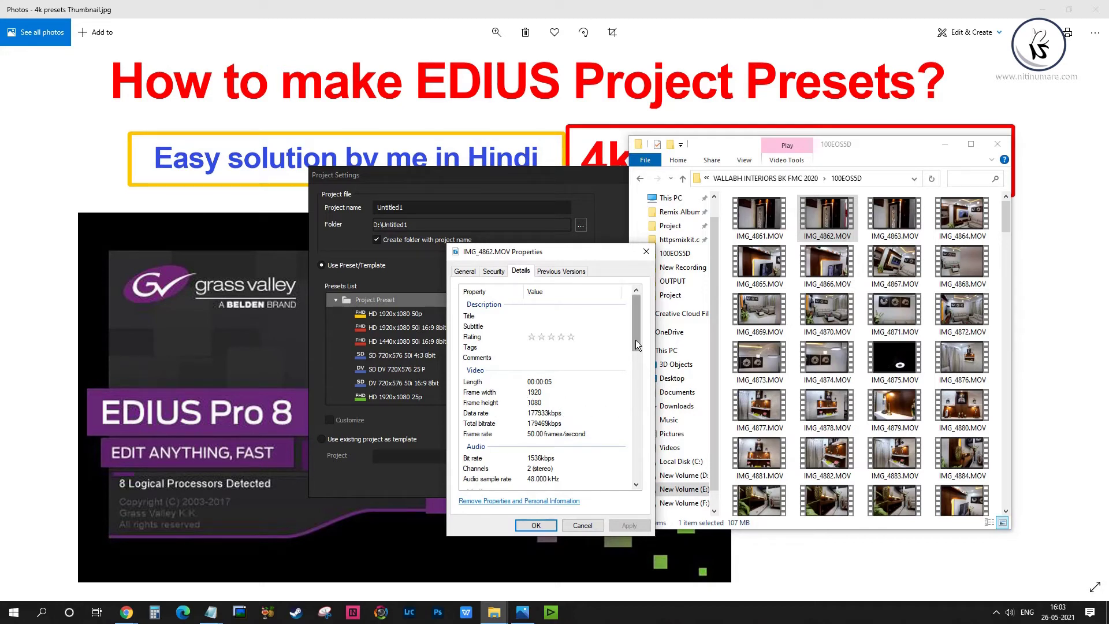
{"action": "scroll", "coordinate": [635, 339], "scroll_direction": "down", "scroll_amount": 1}
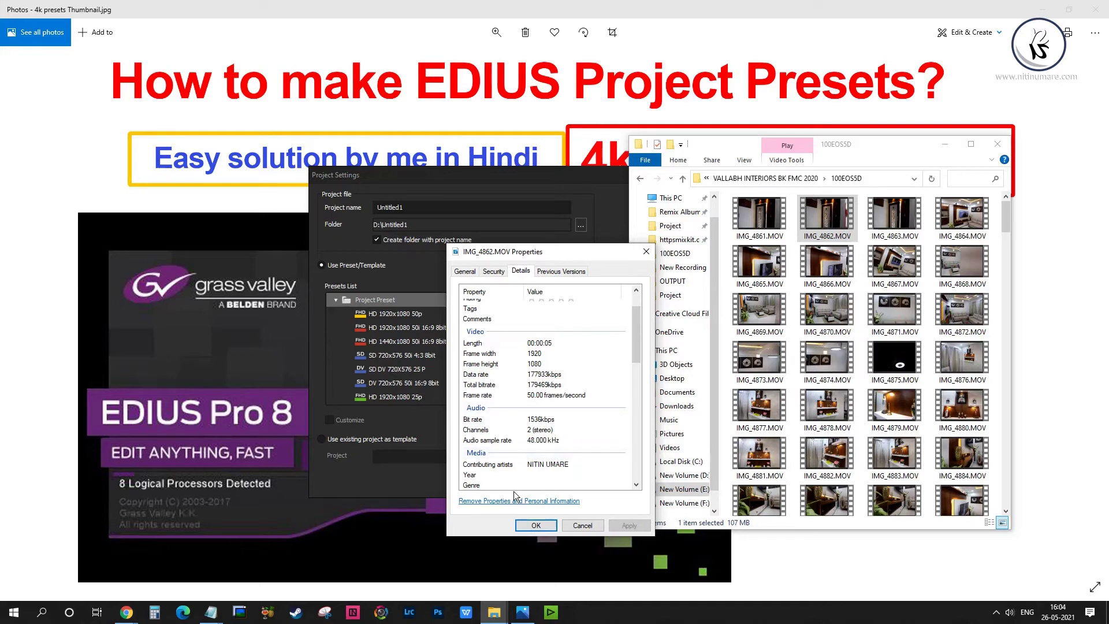
{"action": "left_click", "coordinate": [535, 524]}
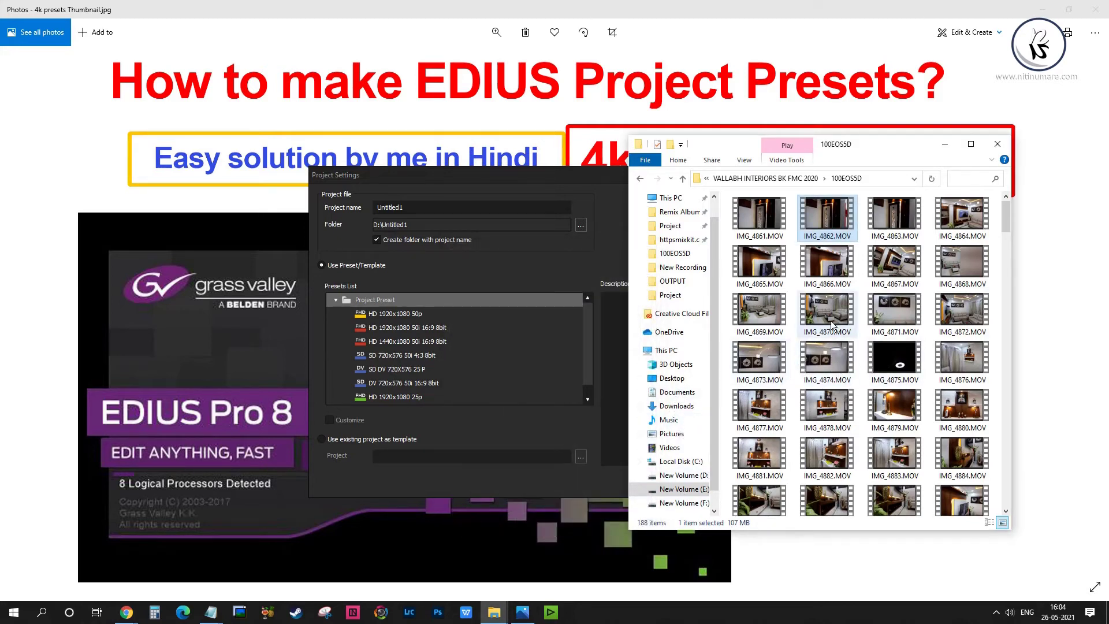
- Review the HD 1920x1080 50p preset and the other available presets in the new project's settings, then cancel the project creation
{"action": "left_click", "coordinate": [407, 315]}
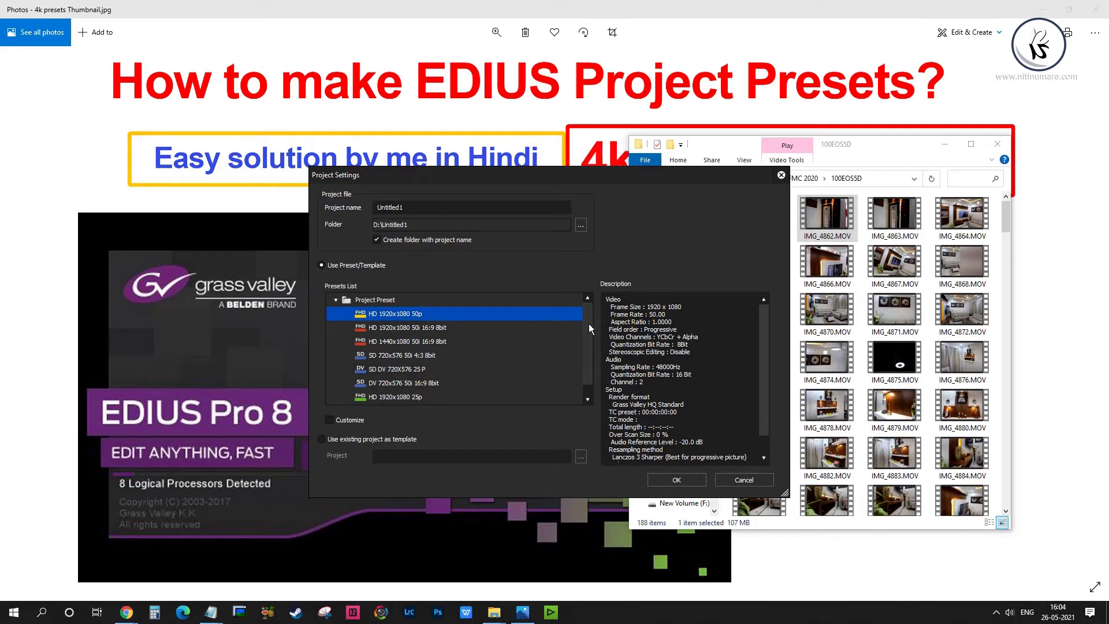
{"action": "scroll", "coordinate": [588, 323], "scroll_direction": "down", "scroll_amount": 1}
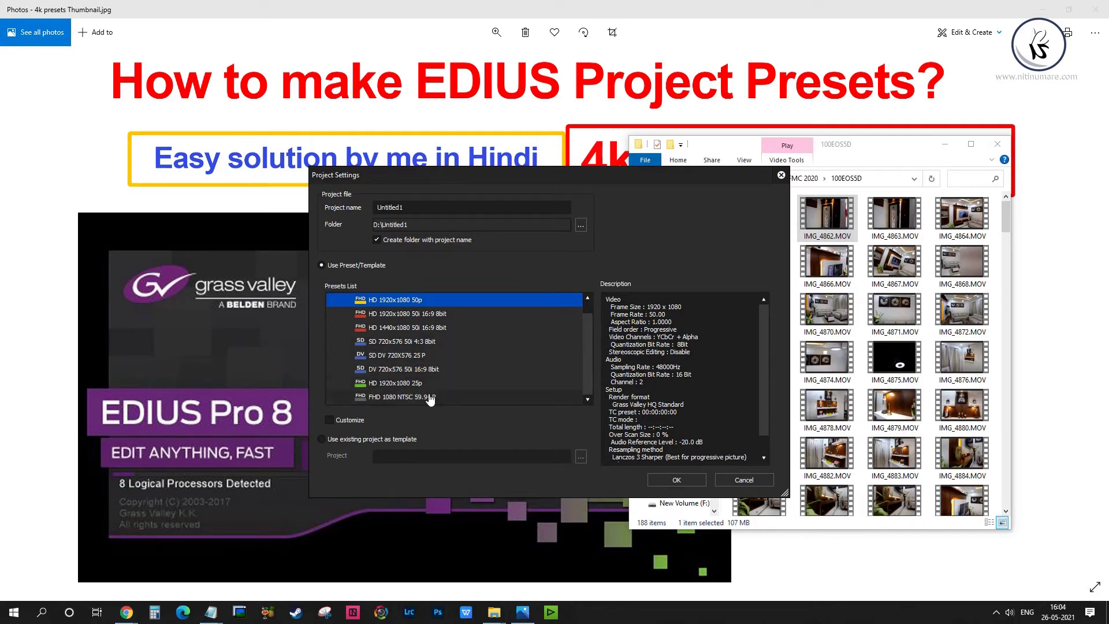
{"action": "left_click_drag", "start_coordinate": [591, 355], "coordinate": [586, 327]}
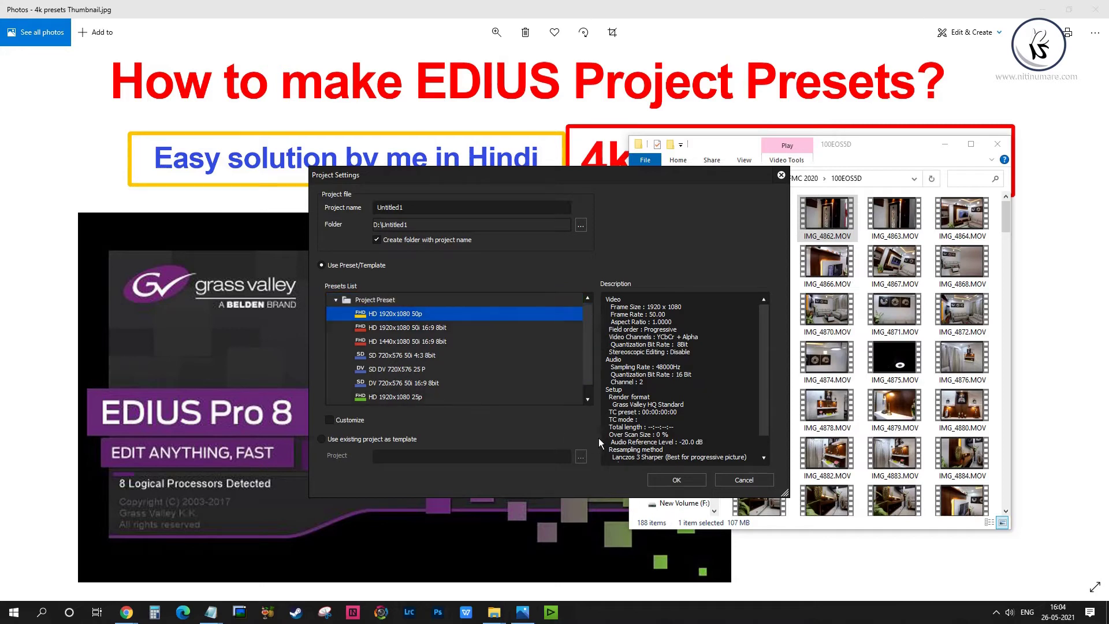
{"action": "left_click", "coordinate": [734, 479]}
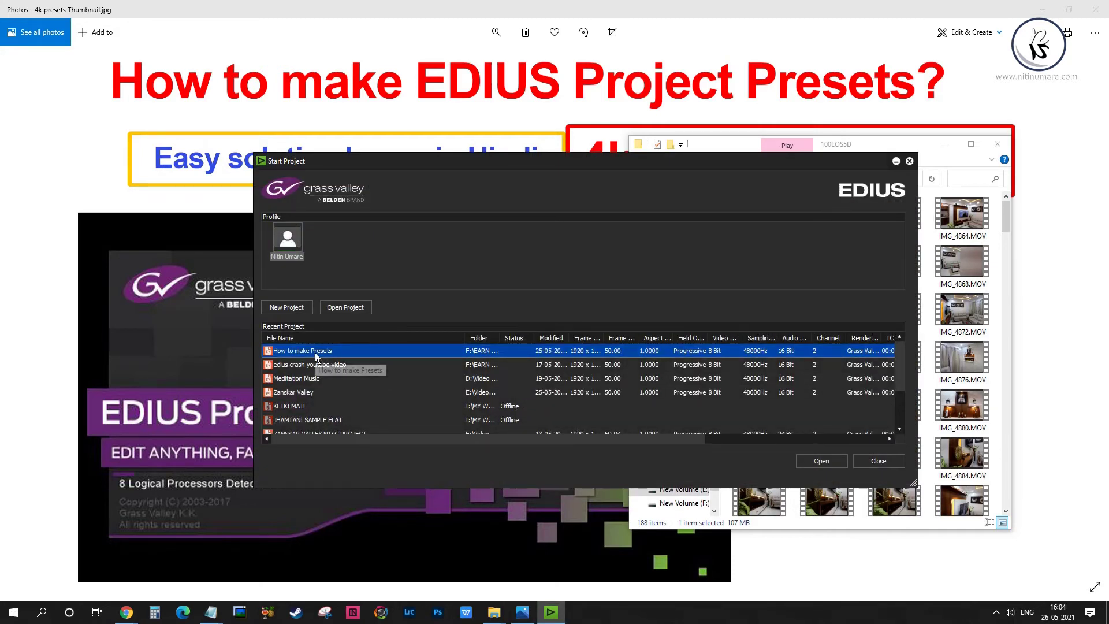
- Open the recent project How to make Presets and place the playhead at 00:06:45:07, past the end of the clips
{"action": "left_click", "coordinate": [820, 461]}
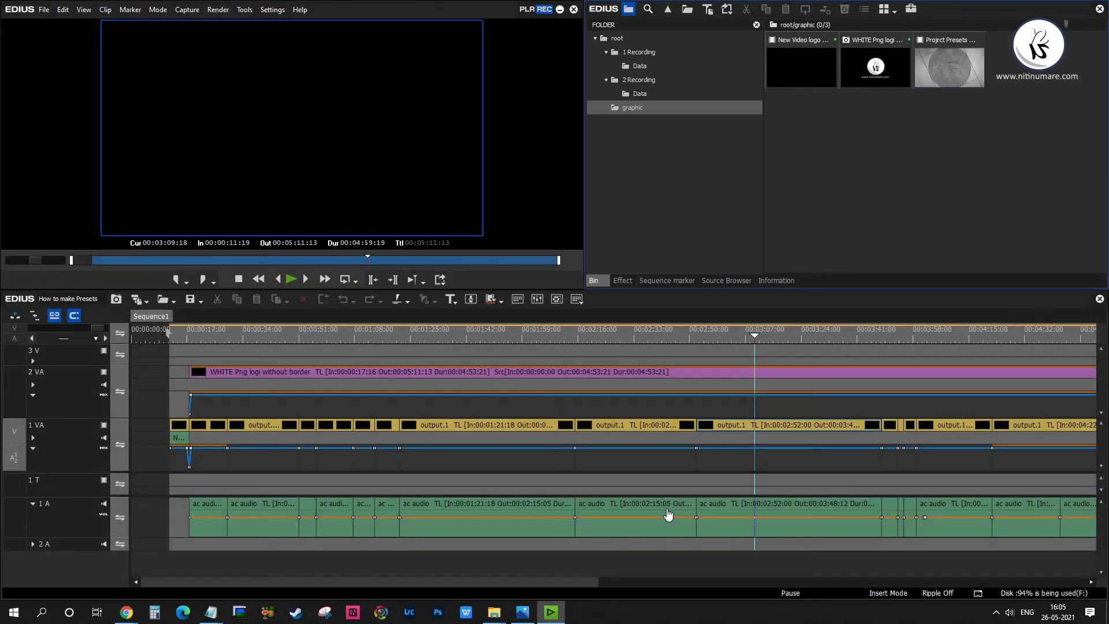
{"action": "left_click_drag", "start_coordinate": [532, 580], "coordinate": [958, 551]}
{"action": "left_click", "coordinate": [556, 330]}
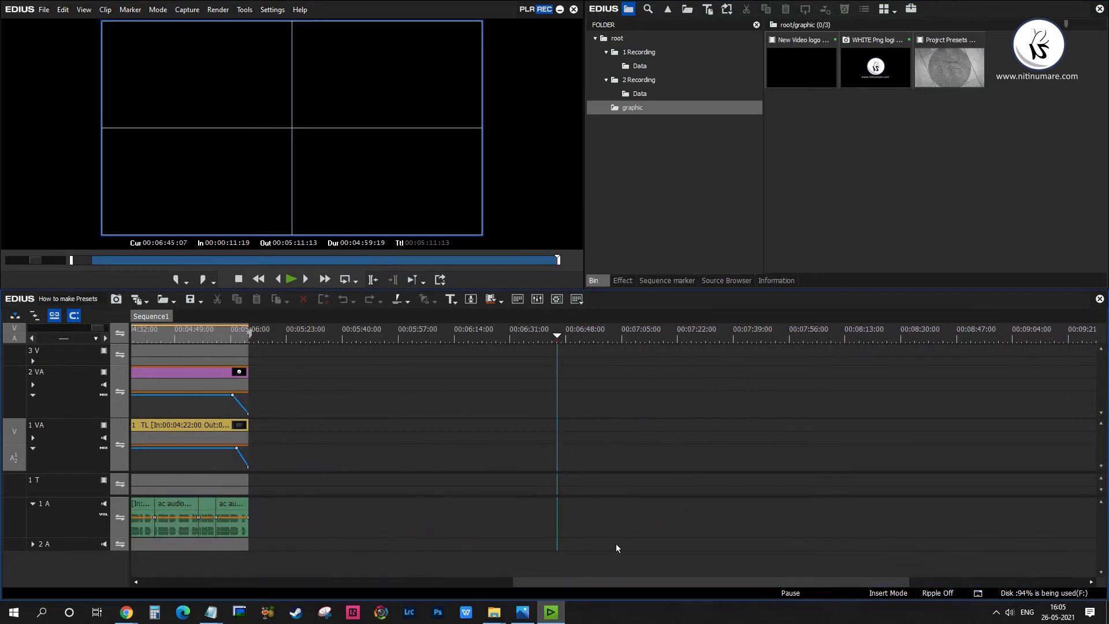
{"action": "left_click_drag", "start_coordinate": [608, 583], "coordinate": [660, 583]}
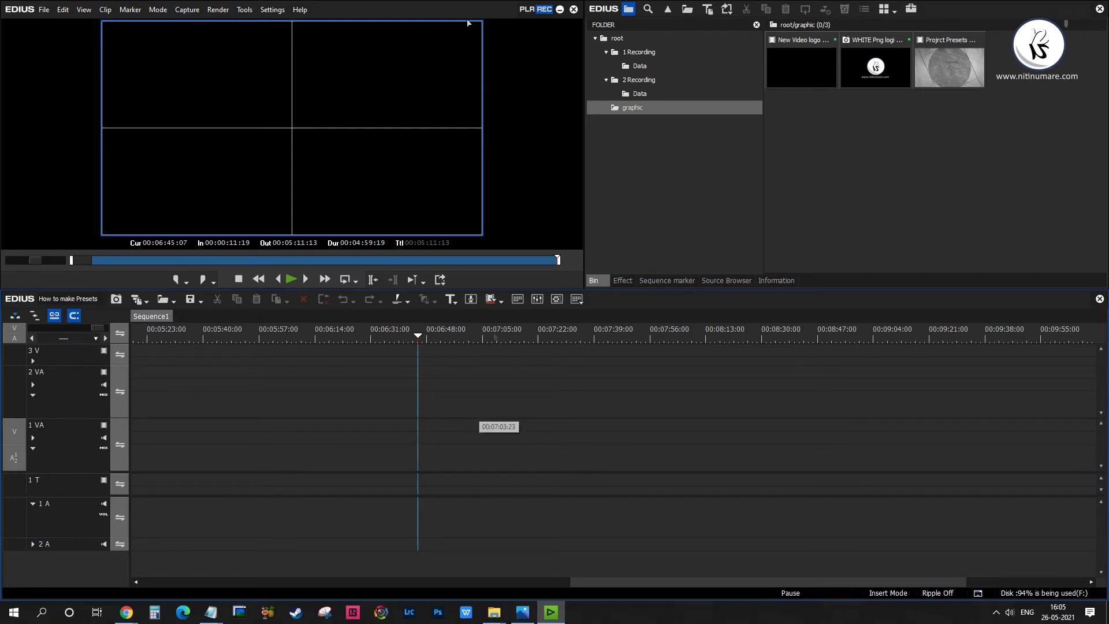
- Open the application's Project Preset page in the system settings
{"action": "left_click", "coordinate": [276, 11]}
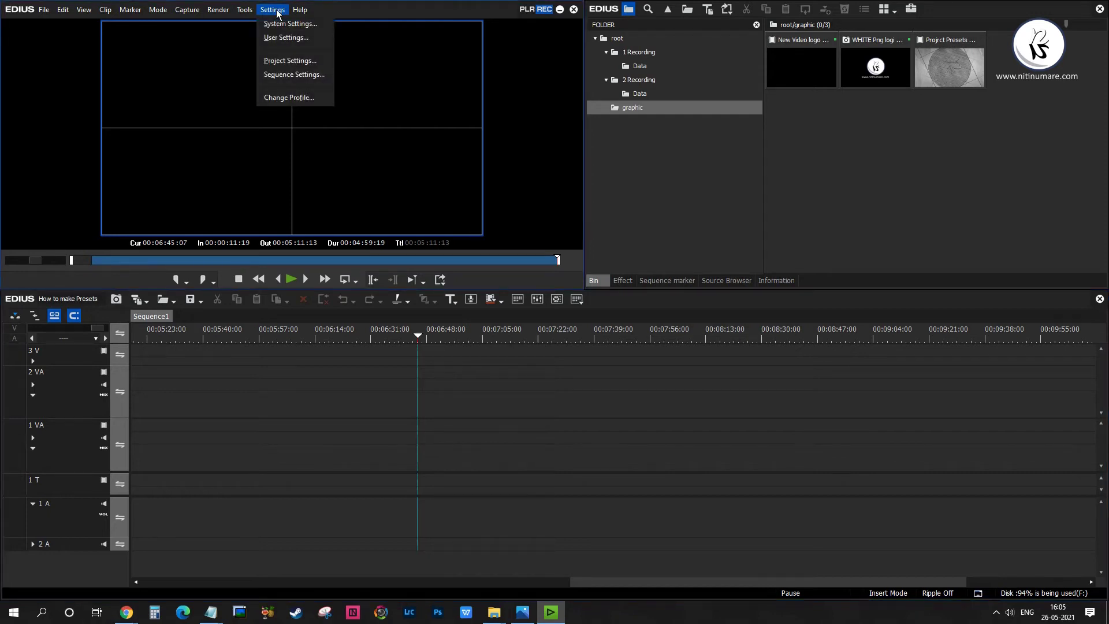
{"action": "left_click", "coordinate": [290, 24]}
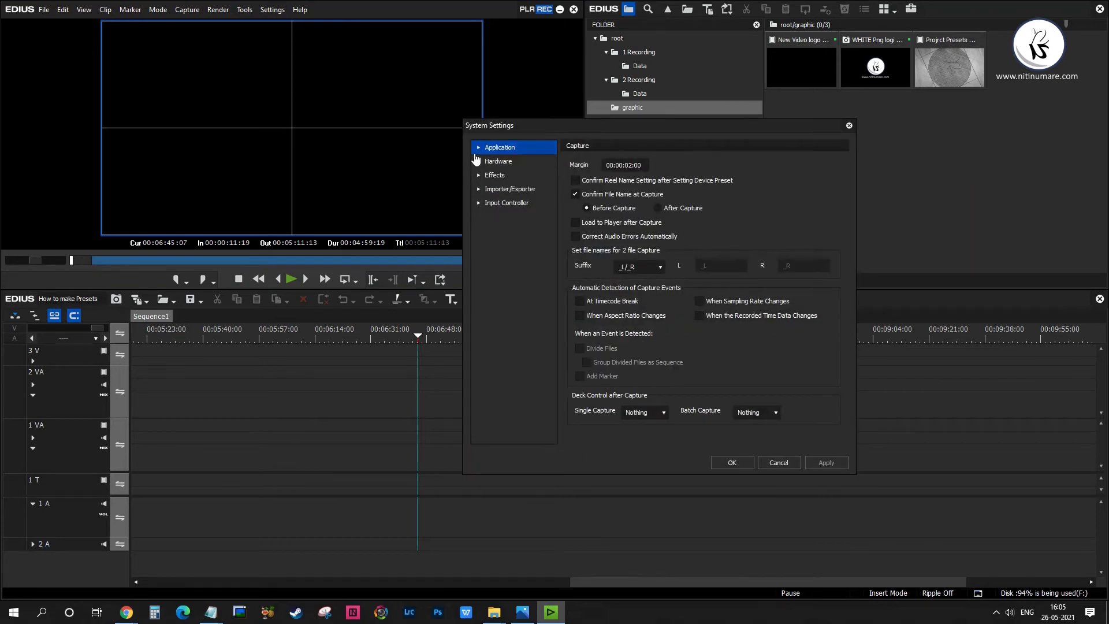
{"action": "left_click", "coordinate": [478, 148]}
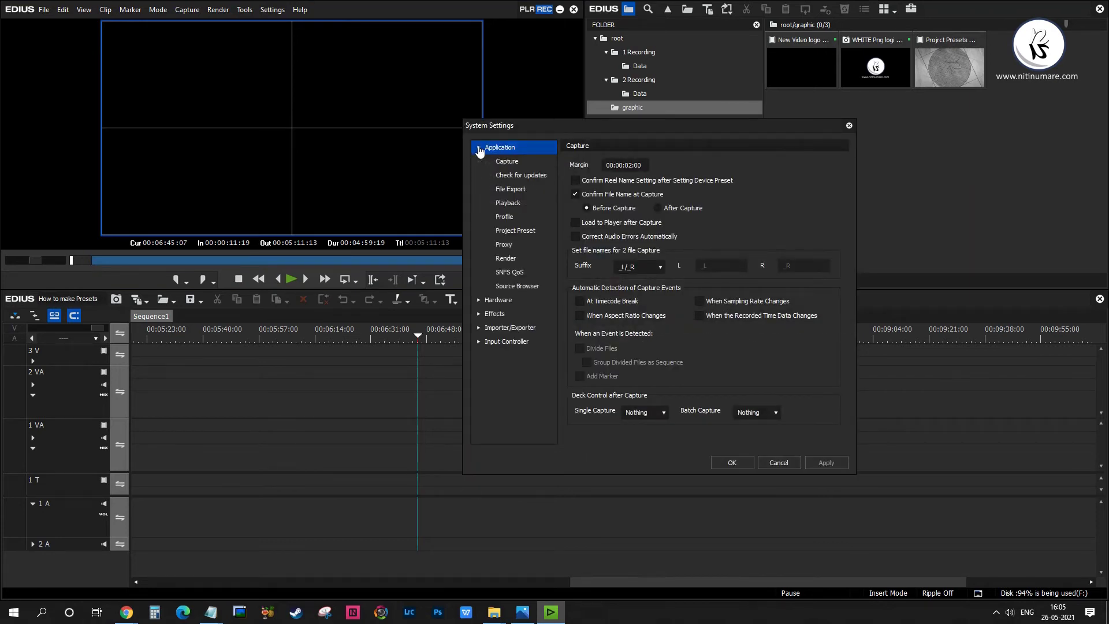
{"action": "left_click", "coordinate": [515, 232]}
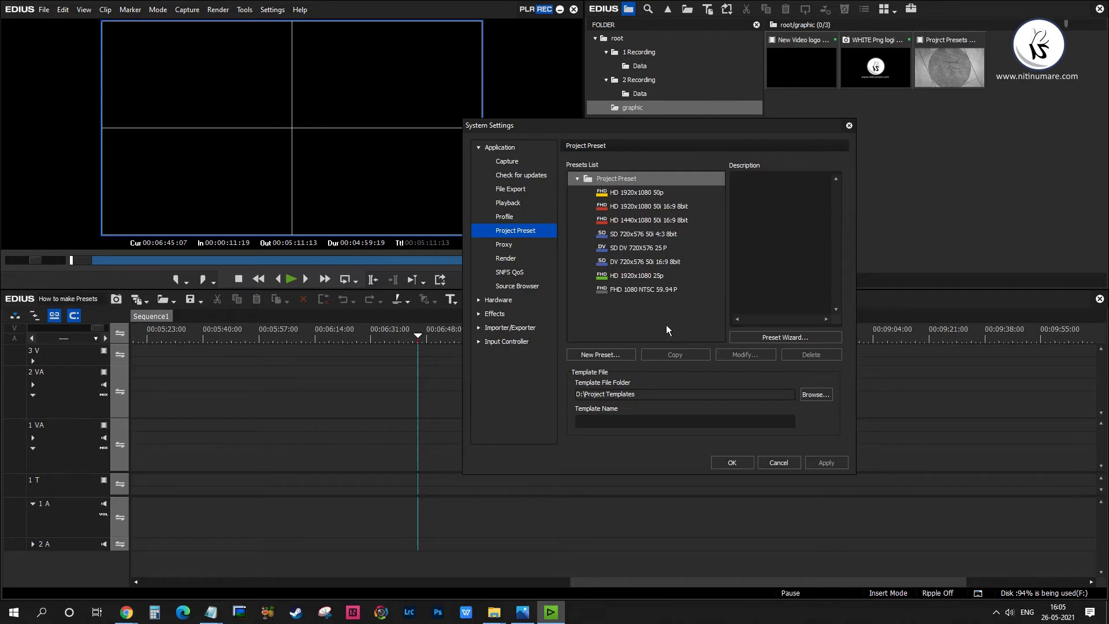
- Create a 4K 50p 8bit project preset at 4096x2160 with the Preset Wizard, excluding the QFHD 3840x2160 variant
{"action": "left_click", "coordinate": [765, 337]}
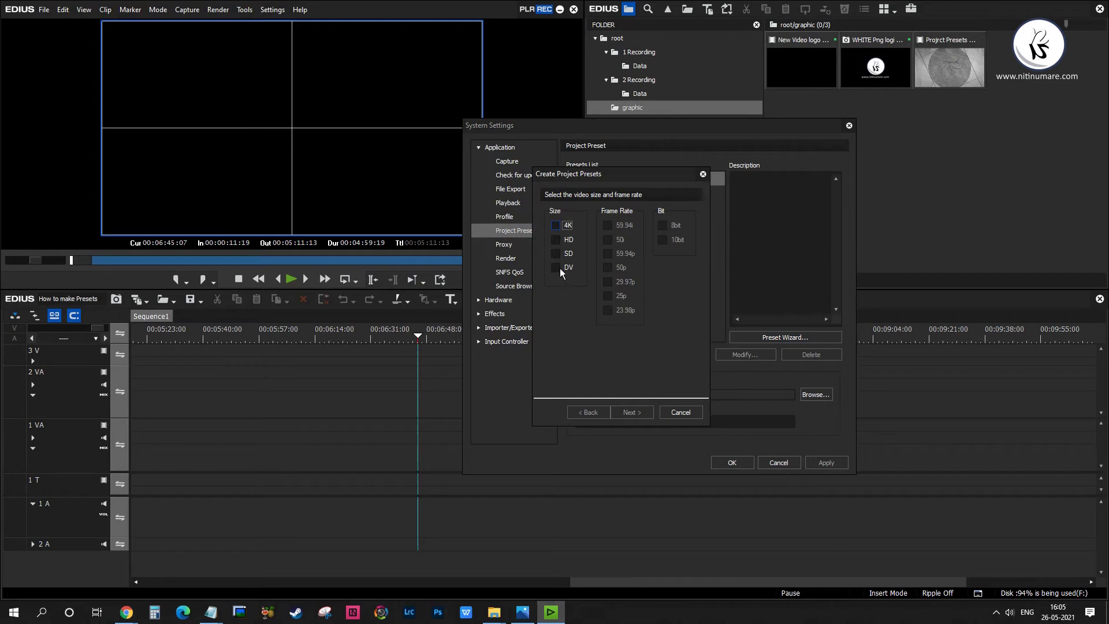
{"action": "left_click", "coordinate": [555, 226]}
{"action": "left_click", "coordinate": [606, 267]}
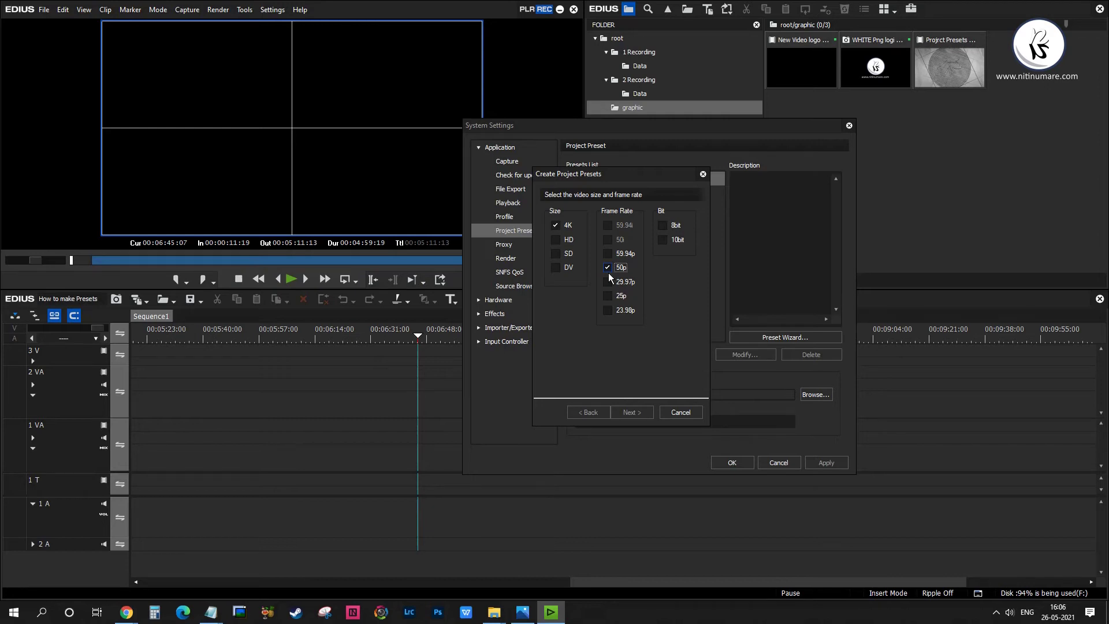
{"action": "left_click", "coordinate": [662, 224]}
{"action": "left_click", "coordinate": [632, 414]}
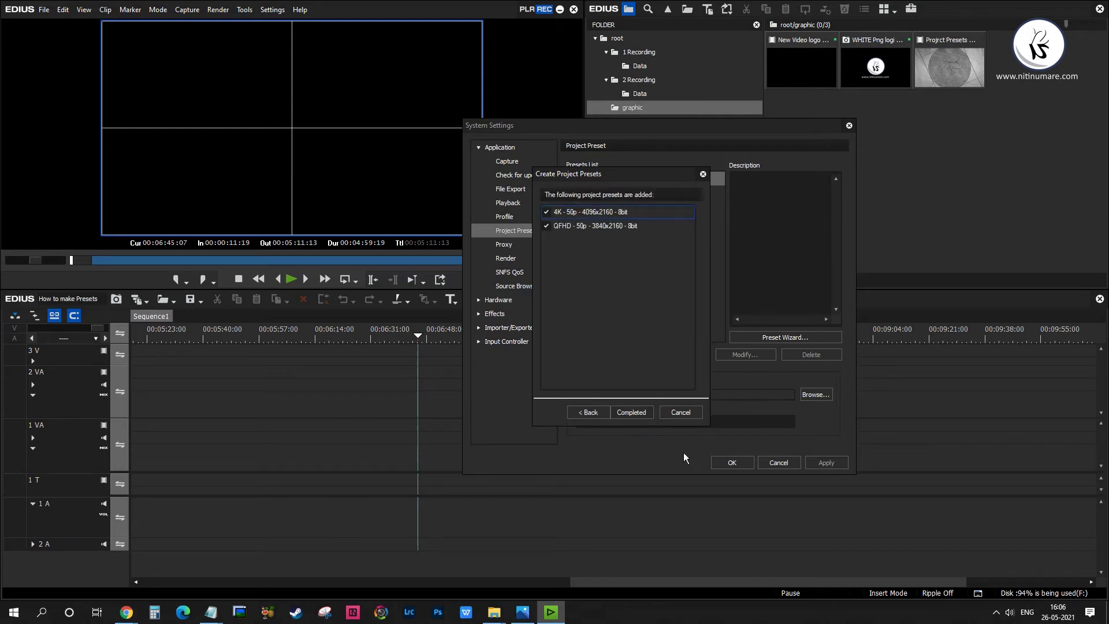
{"action": "left_click", "coordinate": [546, 226]}
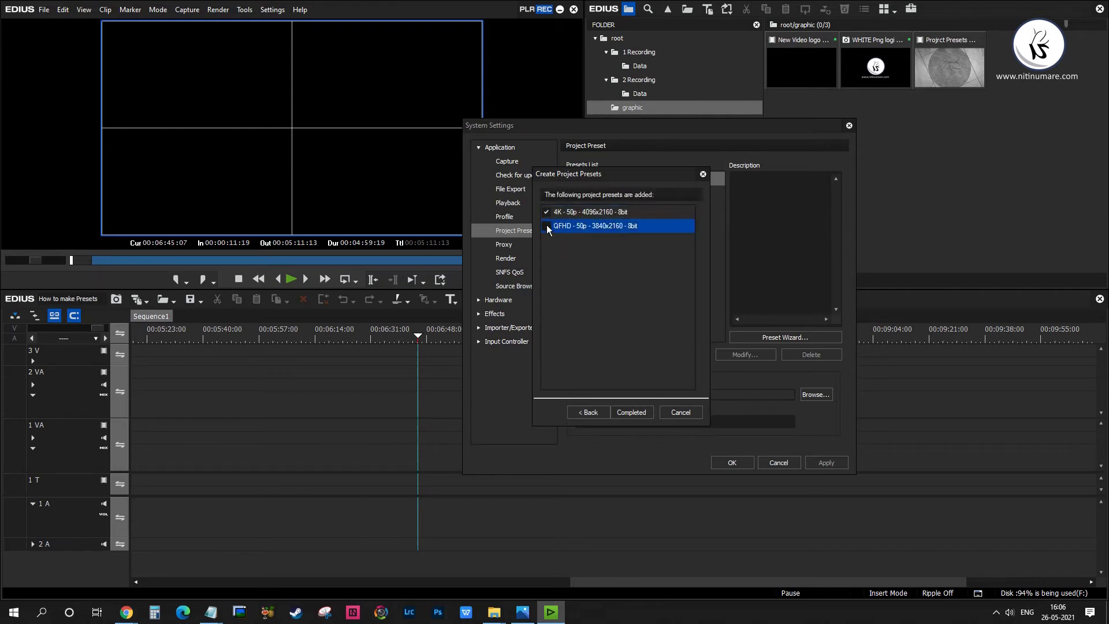
{"action": "left_click", "coordinate": [625, 415]}
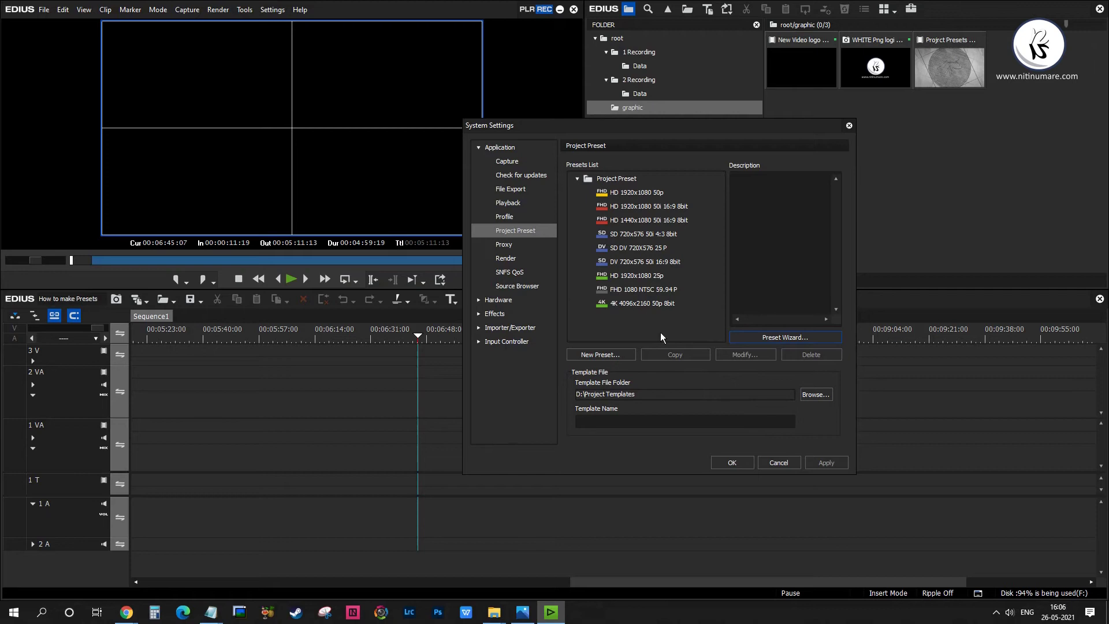
- Modify the 4K 4096x2160 50p 8bit preset, setting its aspect ratio to Display Aspect 16:9
{"action": "left_click", "coordinate": [639, 304]}
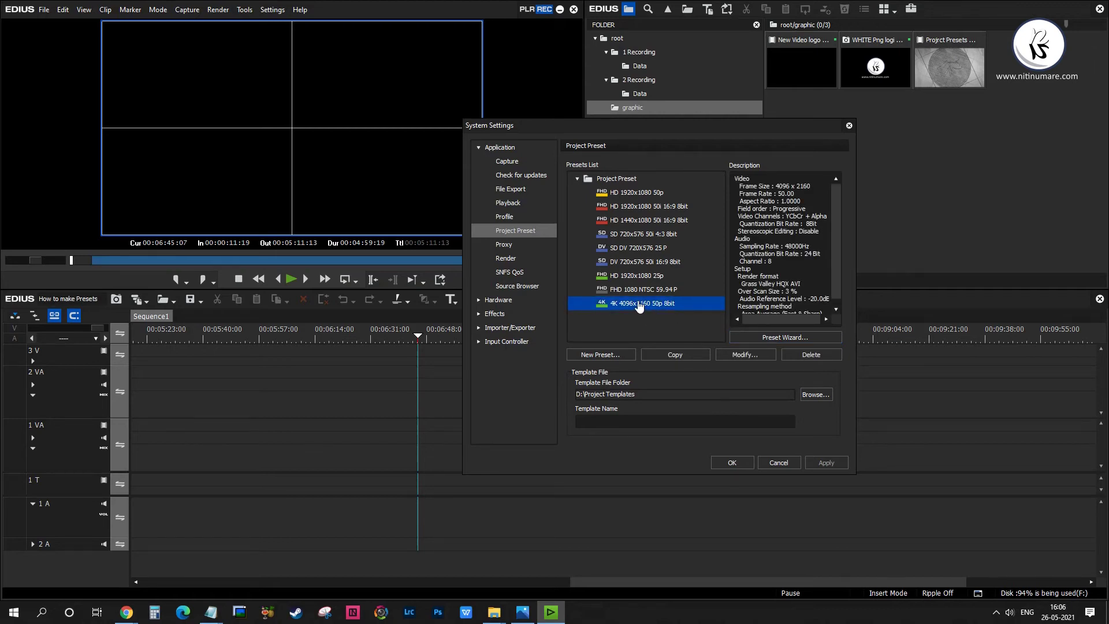
{"action": "left_click", "coordinate": [695, 356]}
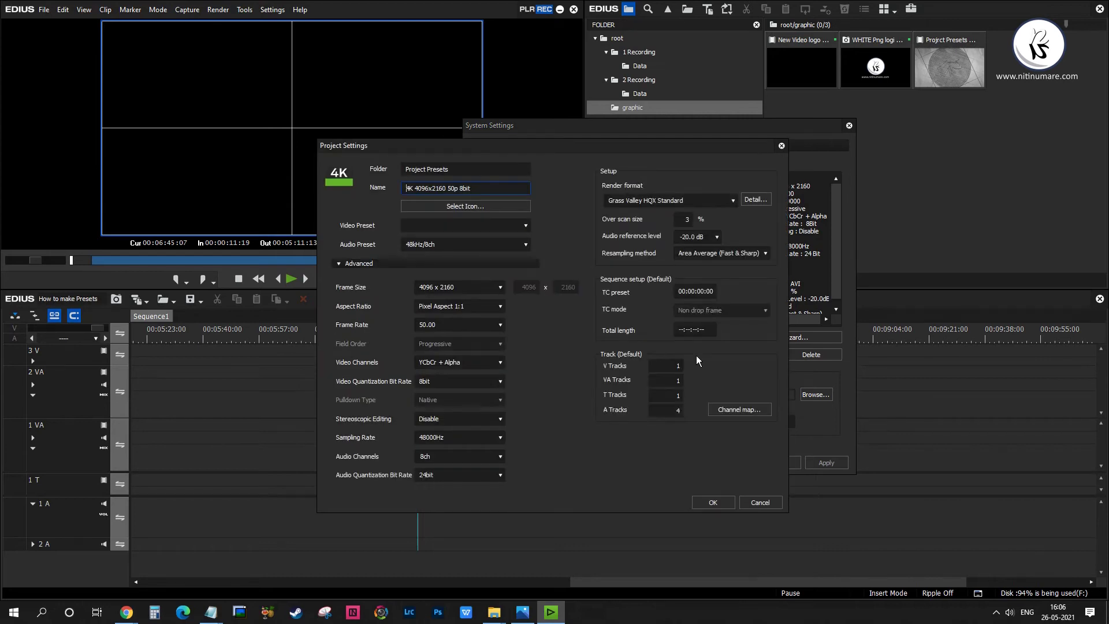
{"action": "left_click_drag", "start_coordinate": [546, 146], "coordinate": [622, 87]}
{"action": "left_click", "coordinate": [587, 165]}
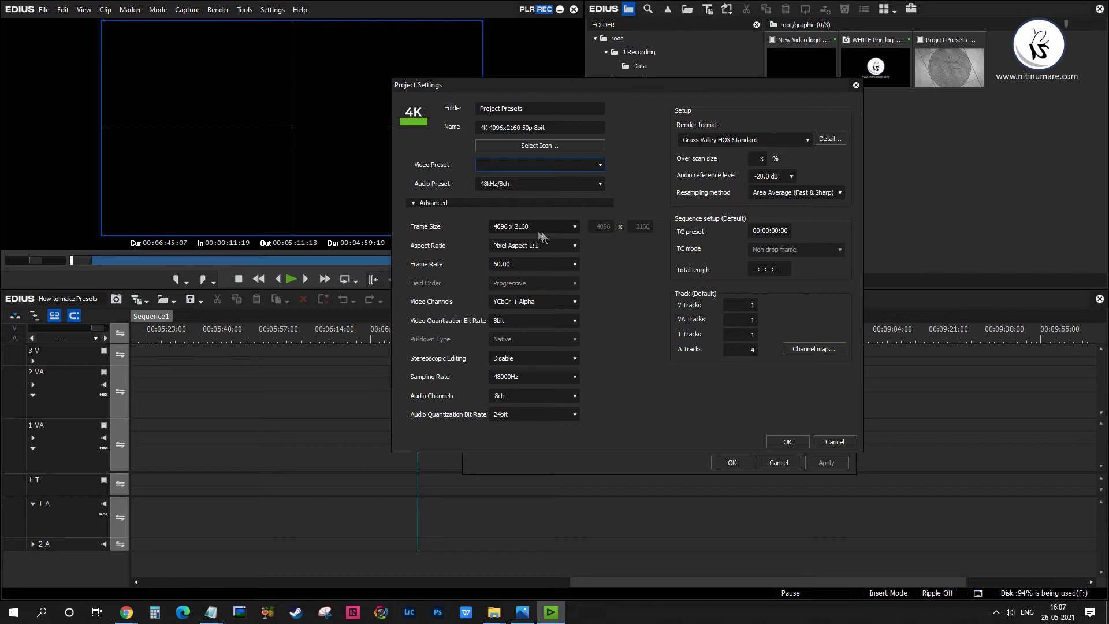
{"action": "left_click", "coordinate": [552, 247]}
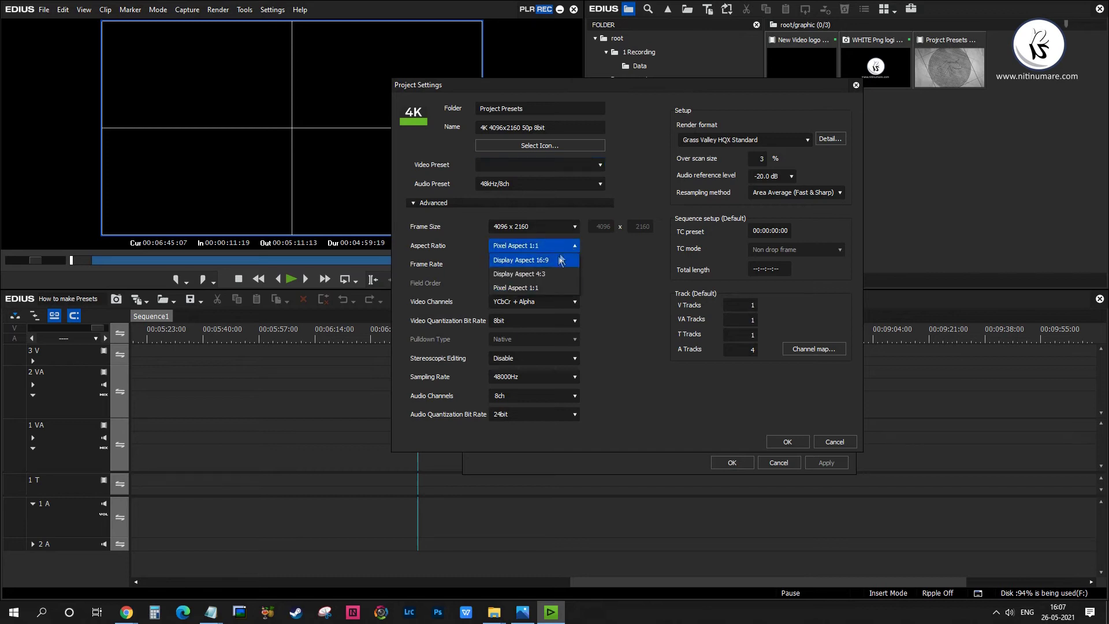
{"action": "left_click", "coordinate": [558, 261]}
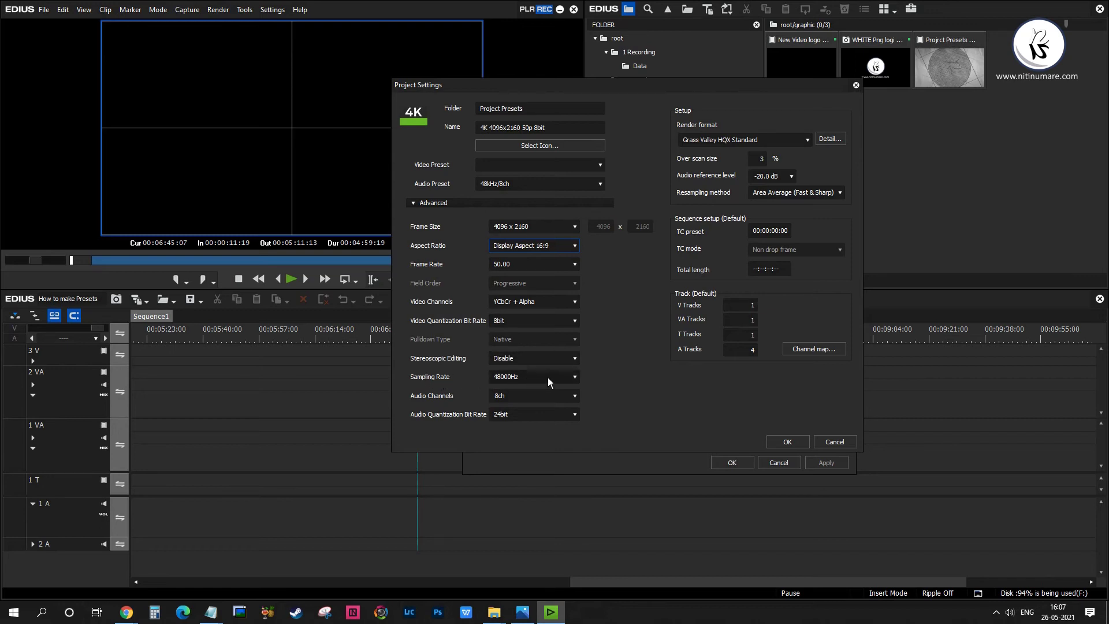
- Set the 4K preset's audio channels to 2ch, then save the preset and the system settings
{"action": "left_click", "coordinate": [574, 397]}
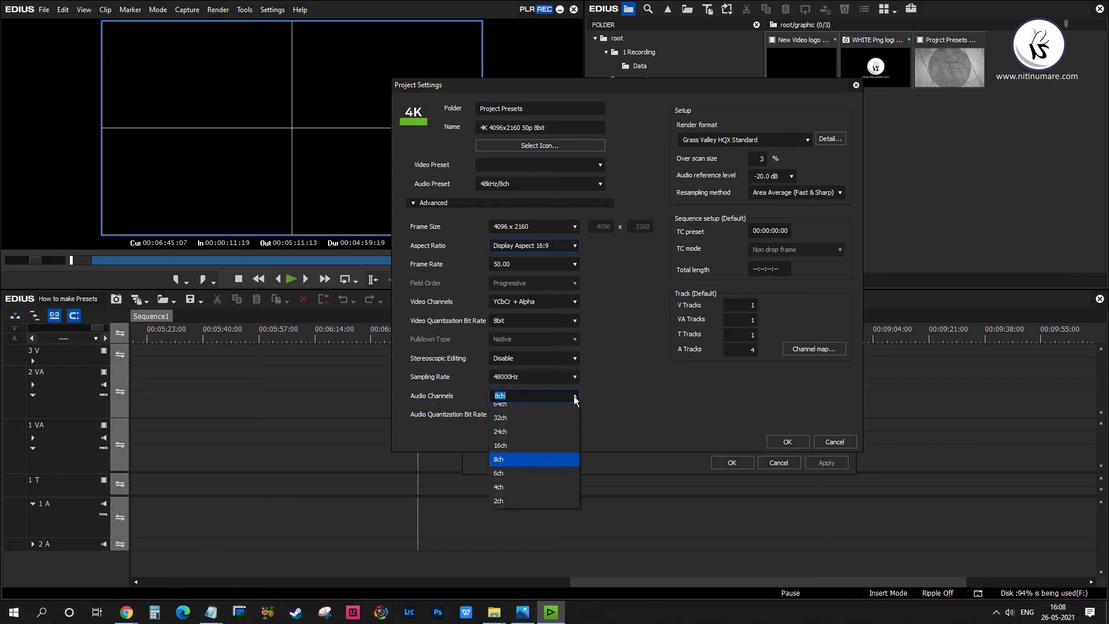
{"action": "left_click", "coordinate": [539, 507]}
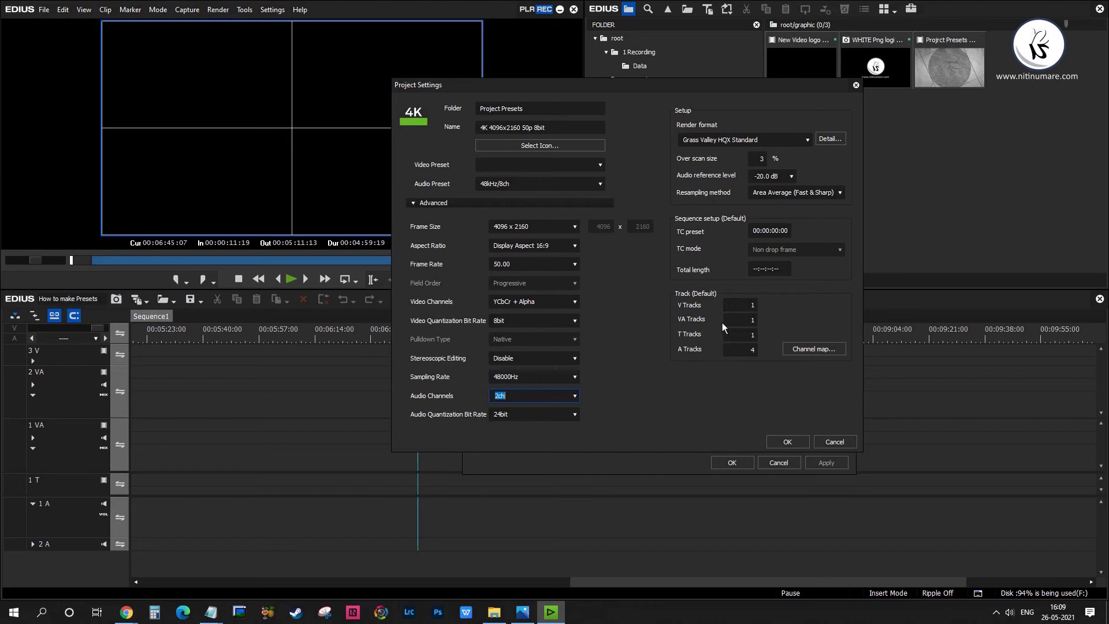
{"action": "left_click", "coordinate": [737, 321]}
{"action": "left_click", "coordinate": [751, 335]}
{"action": "key", "text": "Tab"}
{"action": "left_click", "coordinate": [801, 441]}
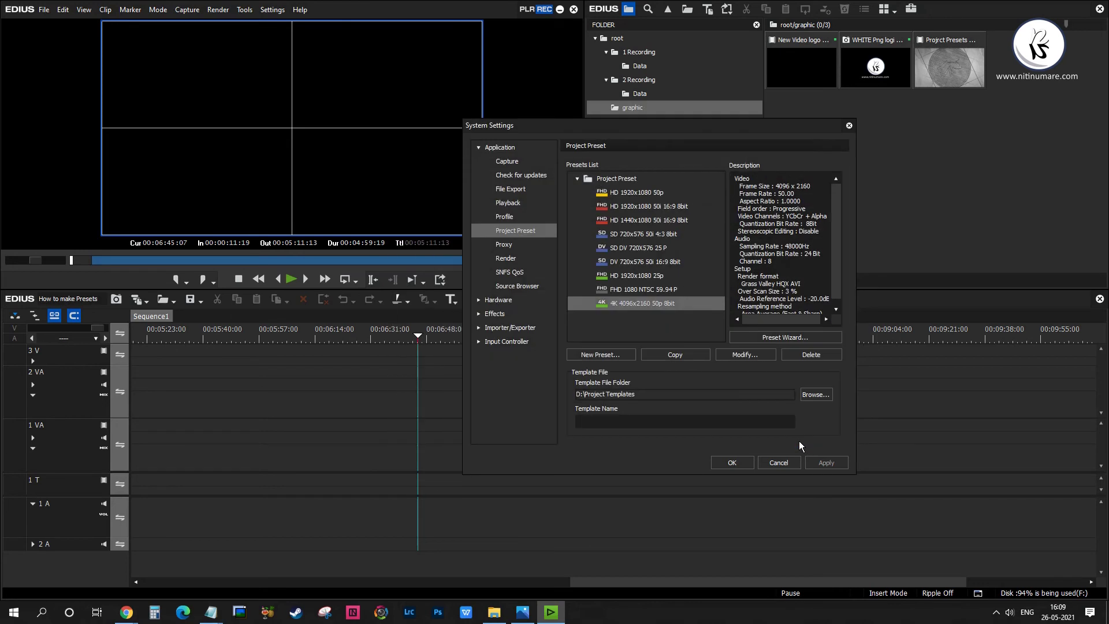
{"action": "left_click", "coordinate": [732, 463]}
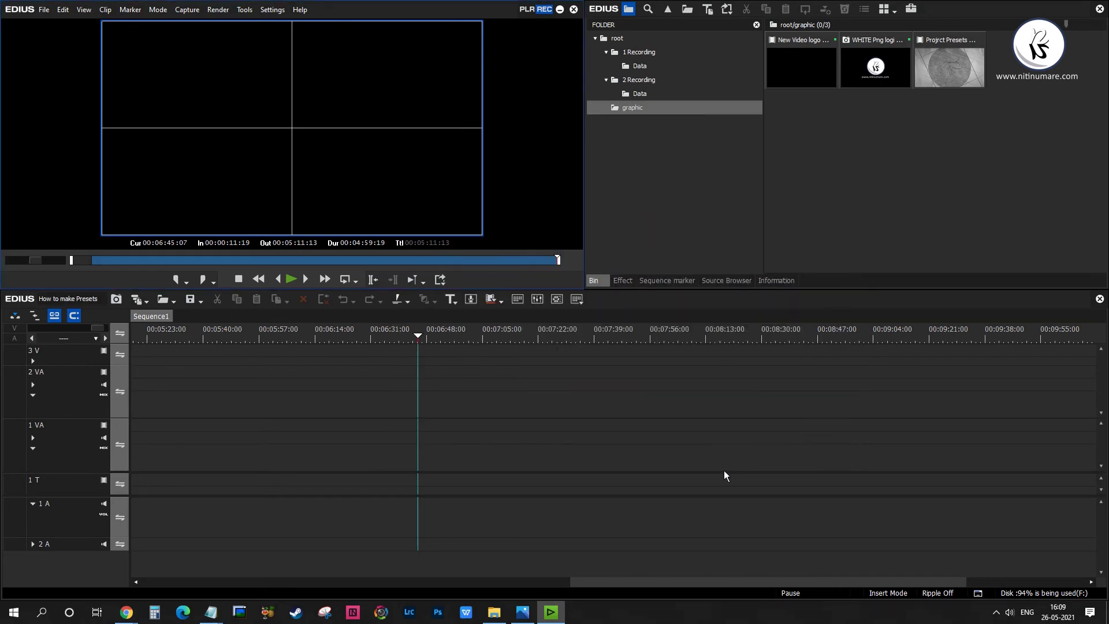
- Close the current project and start a new one, choosing the 4K 4096x2160 50p 8bit preset
{"action": "left_click", "coordinate": [573, 10]}
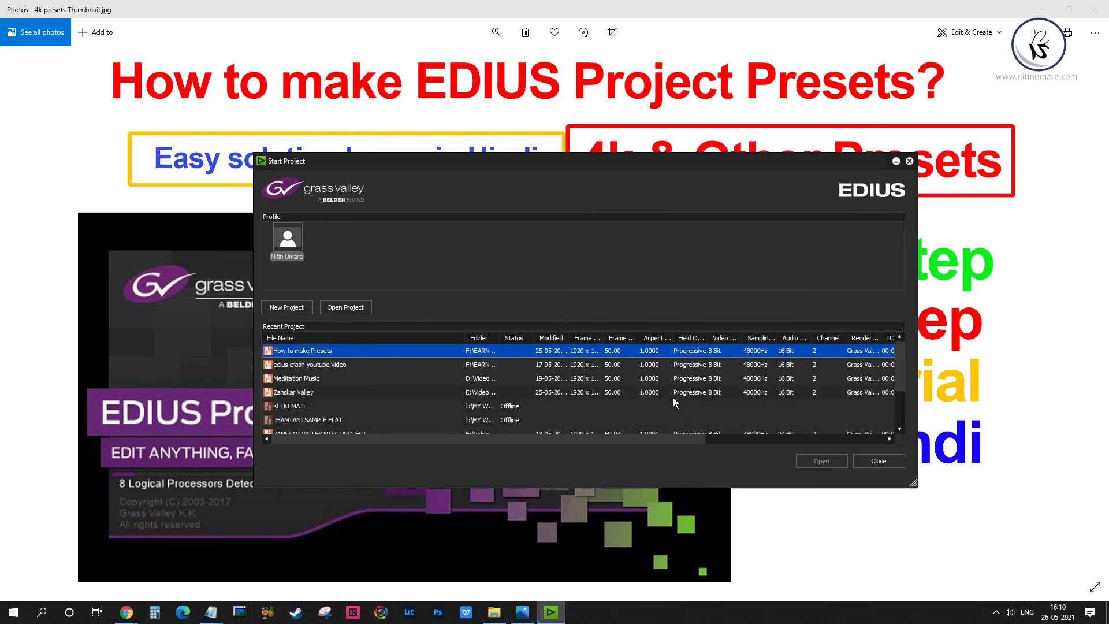
{"action": "left_click", "coordinate": [289, 306]}
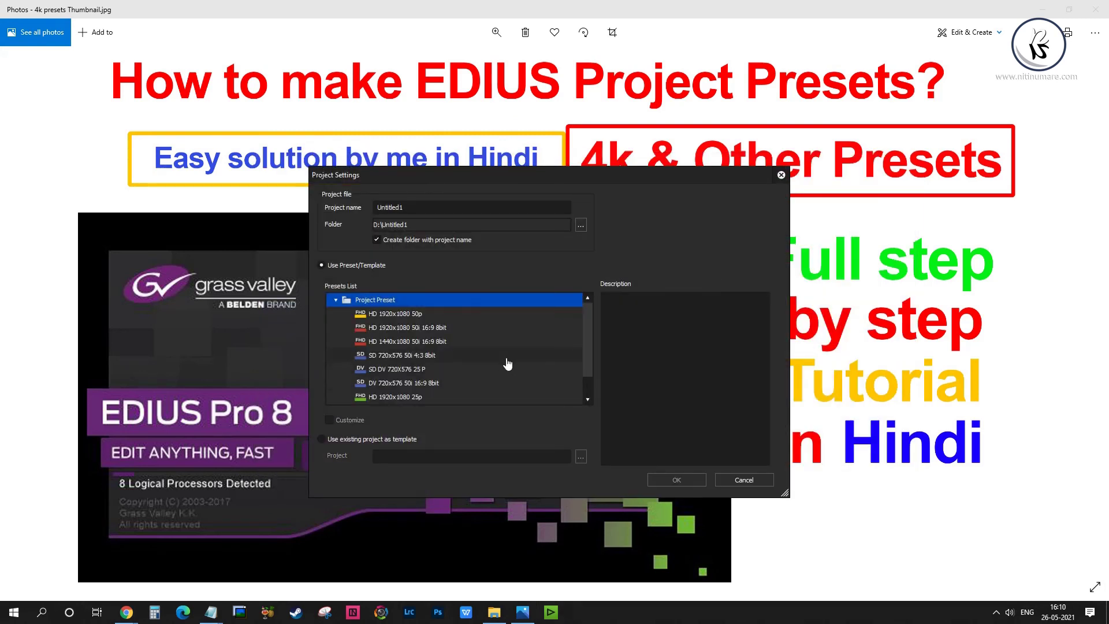
{"action": "left_click_drag", "start_coordinate": [587, 336], "coordinate": [587, 369]}
{"action": "left_click", "coordinate": [415, 398]}
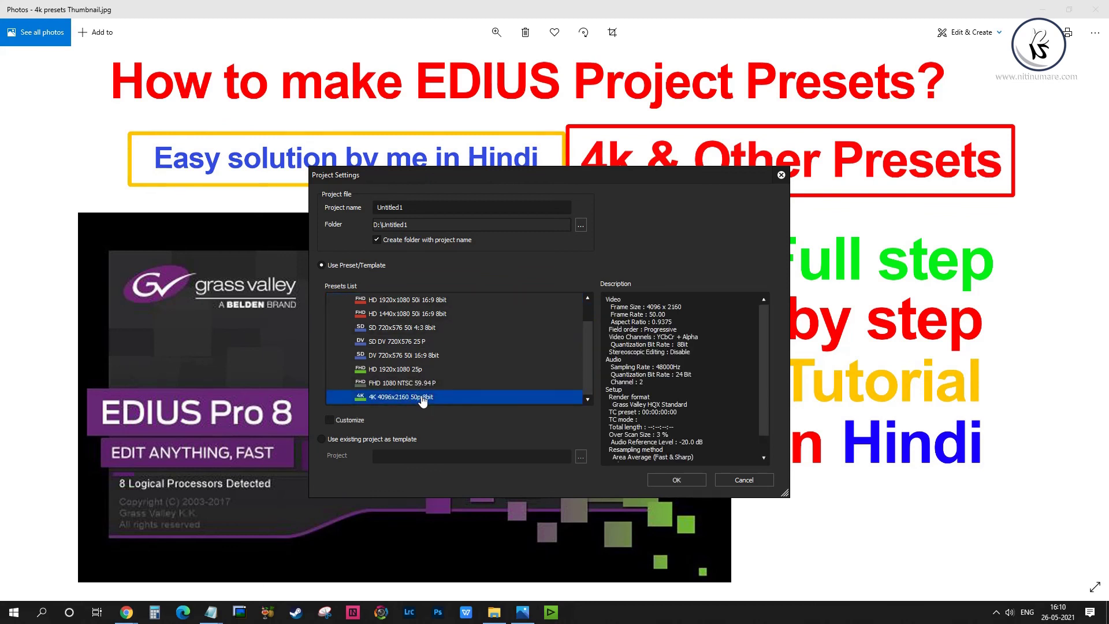